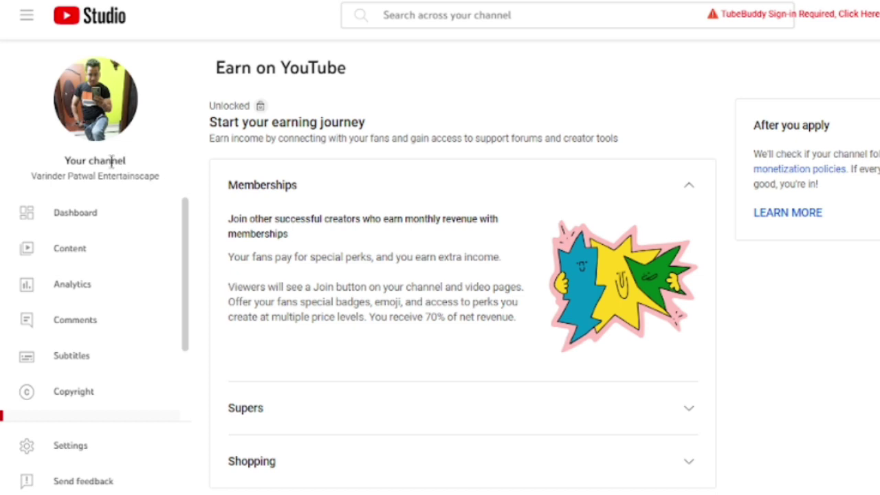
# - Open the channel's public page and look through its home section, including the featured and popular videos
pyautogui.click(103, 105)
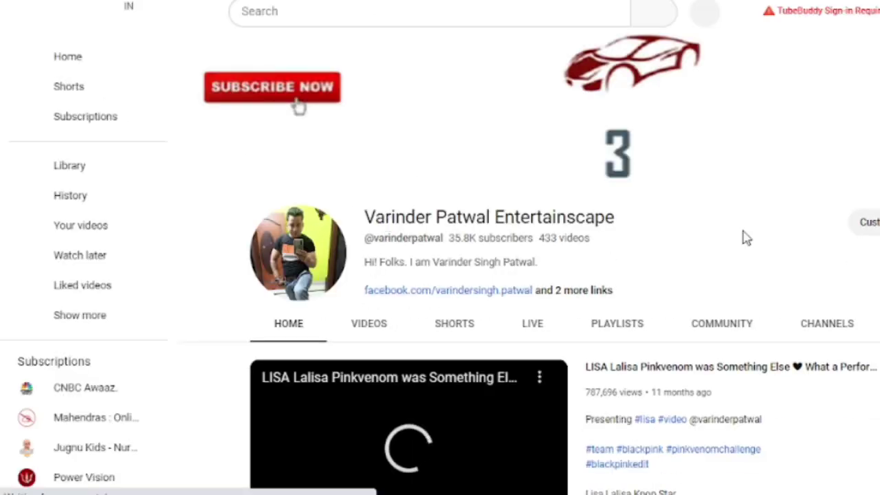
pyautogui.scroll(-2, 249, 390)
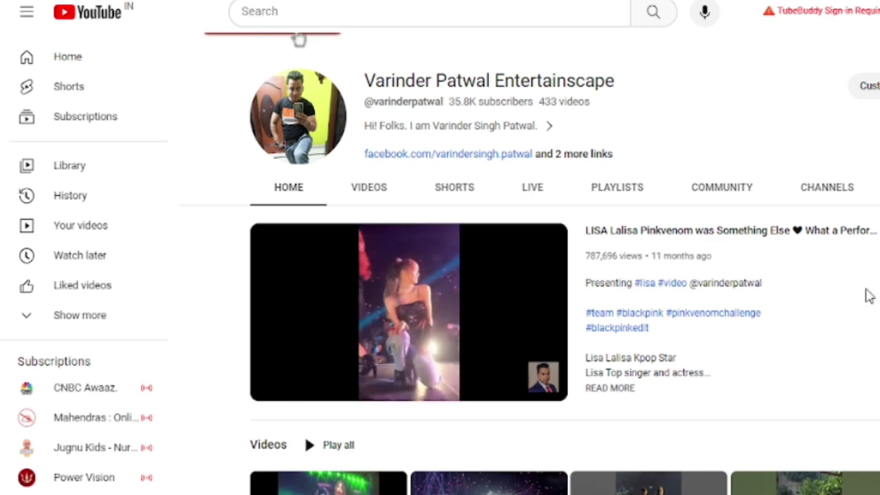
pyautogui.scroll(-1, 299, 40)
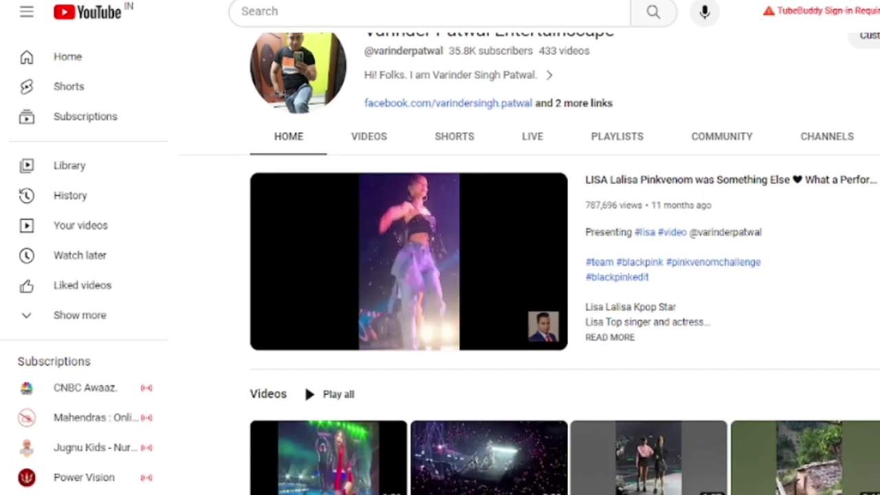
pyautogui.scroll(-1, 299, 40)
pyautogui.scroll(-2, 565, 280)
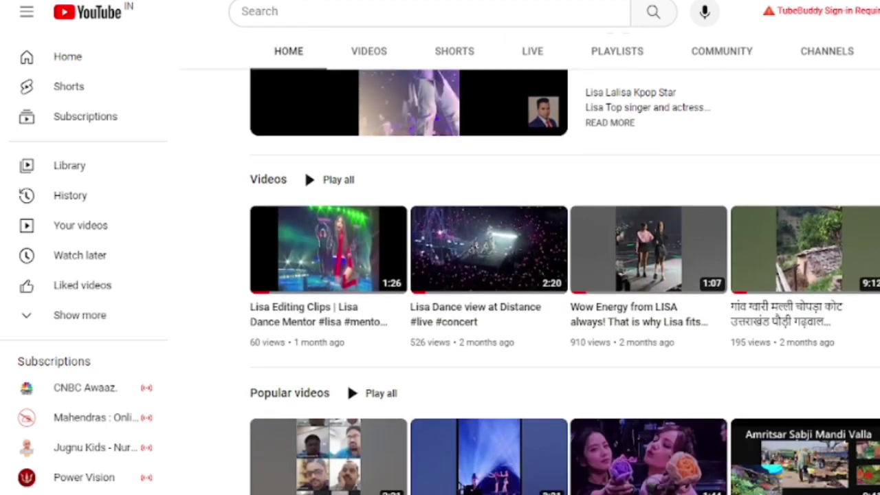
pyautogui.scroll(4, 426, 176)
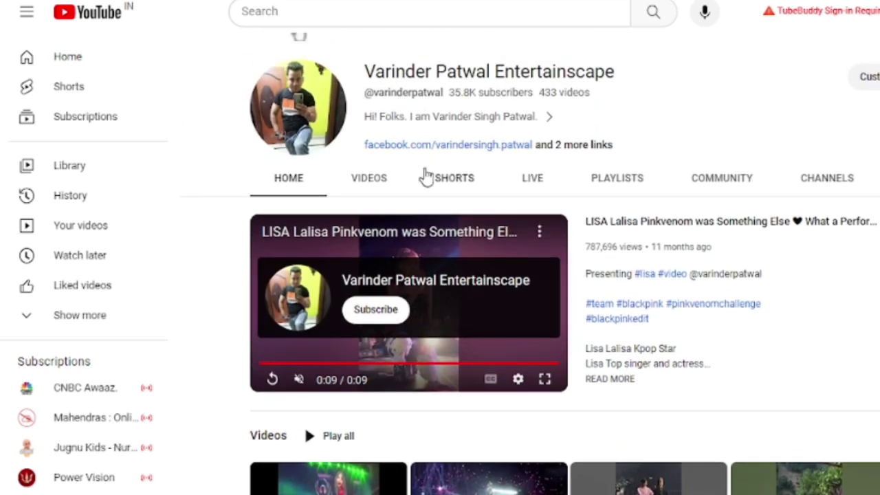
# - Look through the channel's uploaded videos and its created playlists
pyautogui.click(372, 177)
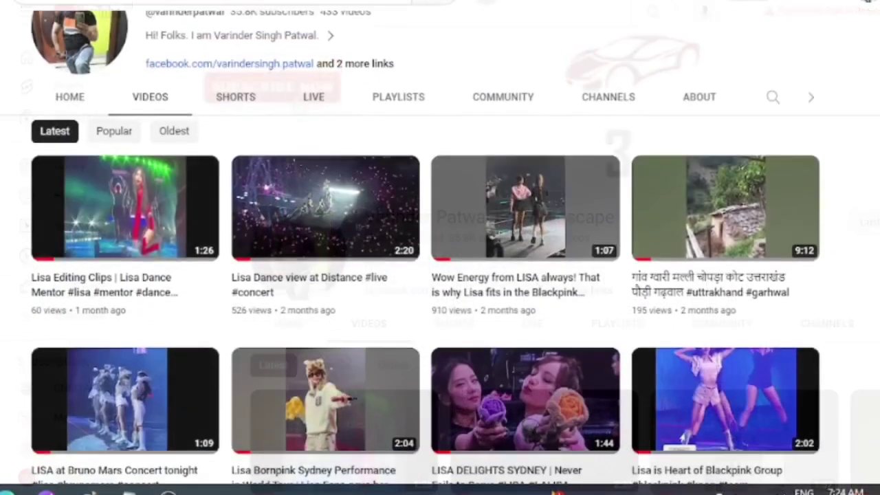
pyautogui.scroll(-7, 440, 275)
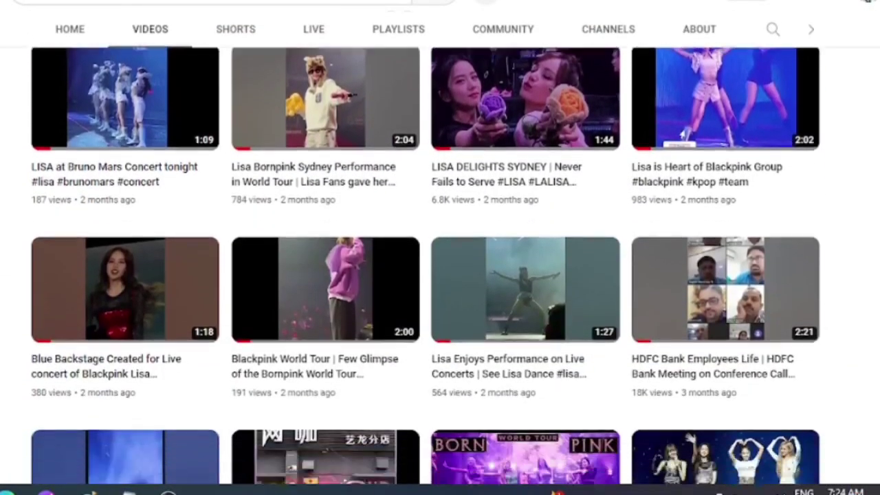
pyautogui.scroll(10, 369, 136)
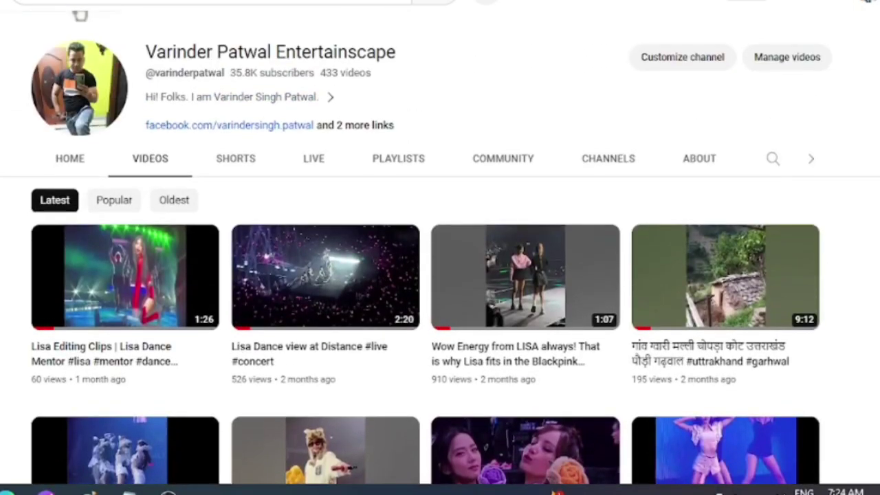
pyautogui.click(400, 169)
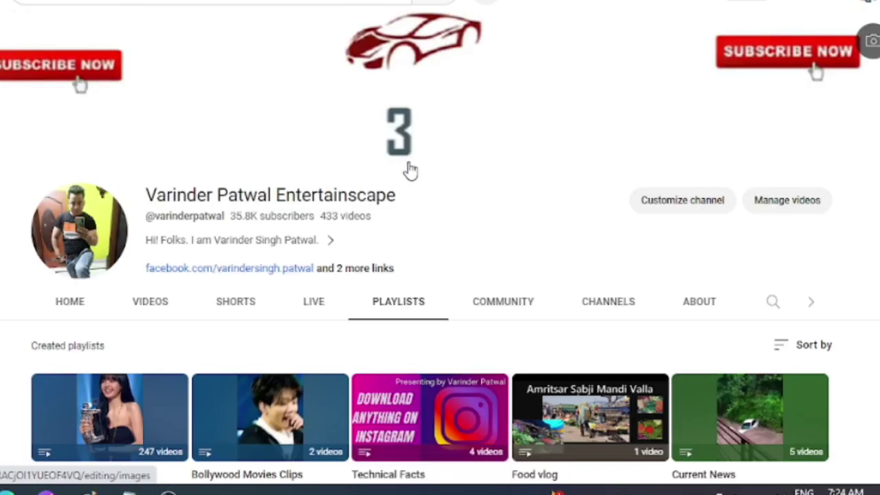
pyautogui.scroll(-3, 439, 275)
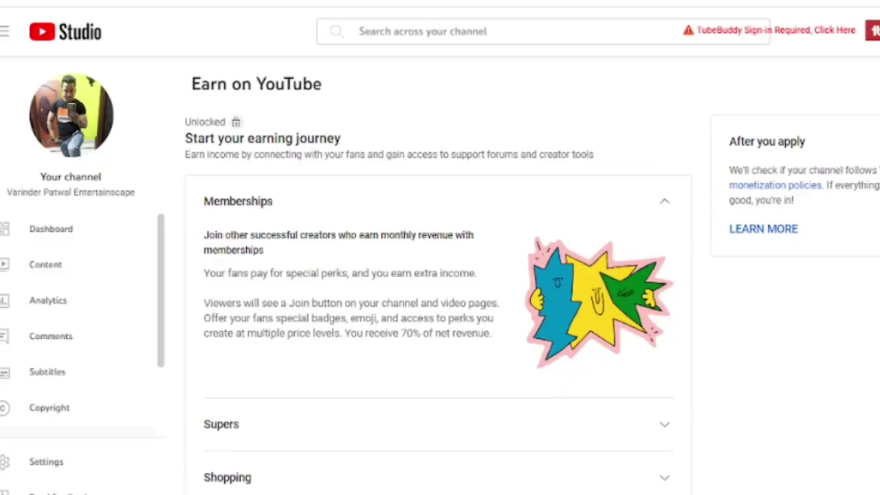
# - Apply for monetization on the Earn on YouTube page and start the Review Base terms step
pyautogui.scroll(-3, 439, 275)
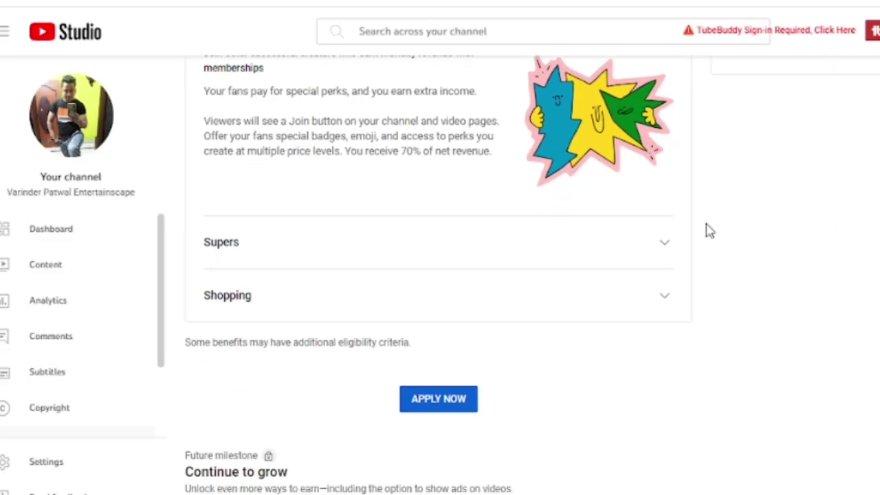
pyautogui.click(431, 407)
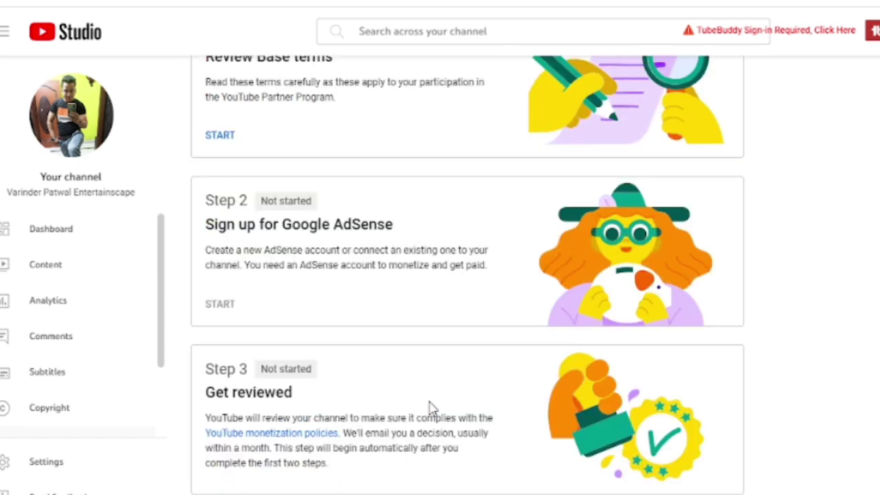
pyautogui.click(220, 136)
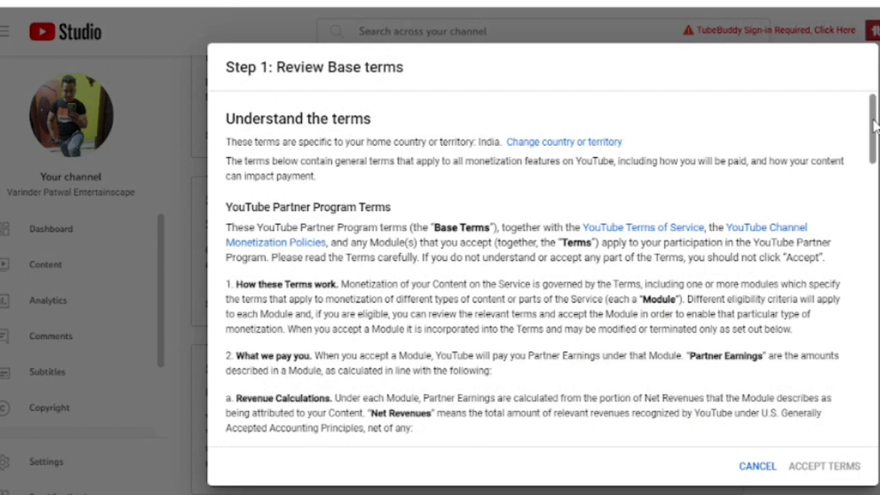
# - Read the YouTube Partner Program Base terms through to the end and accept them
pyautogui.moveTo(874, 123); pyautogui.dragTo(875, 203)
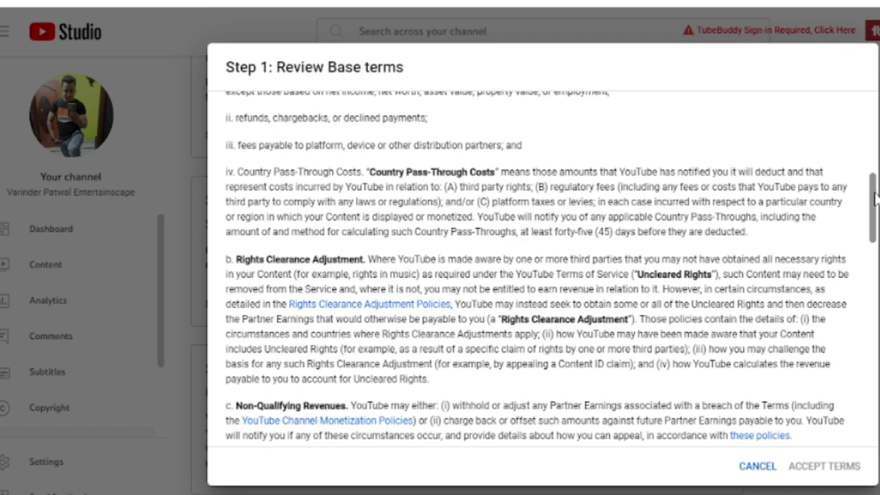
pyautogui.moveTo(875, 199); pyautogui.dragTo(875, 243)
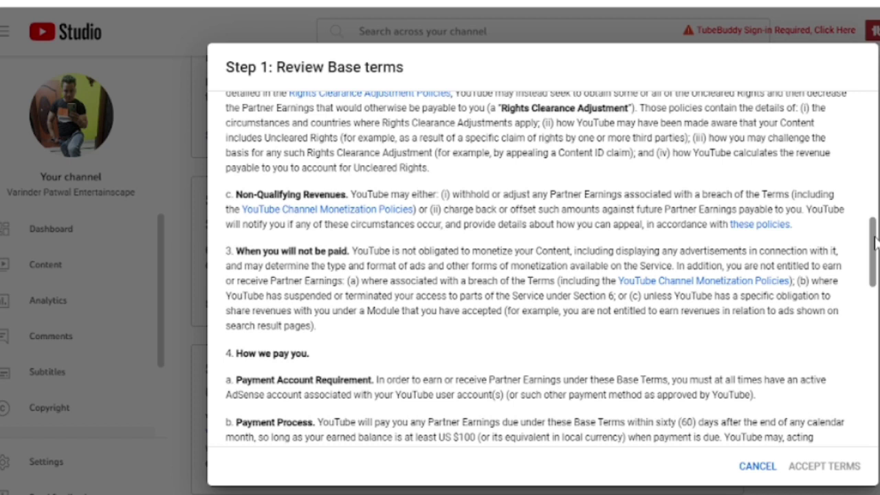
pyautogui.moveTo(874, 251); pyautogui.dragTo(873, 282)
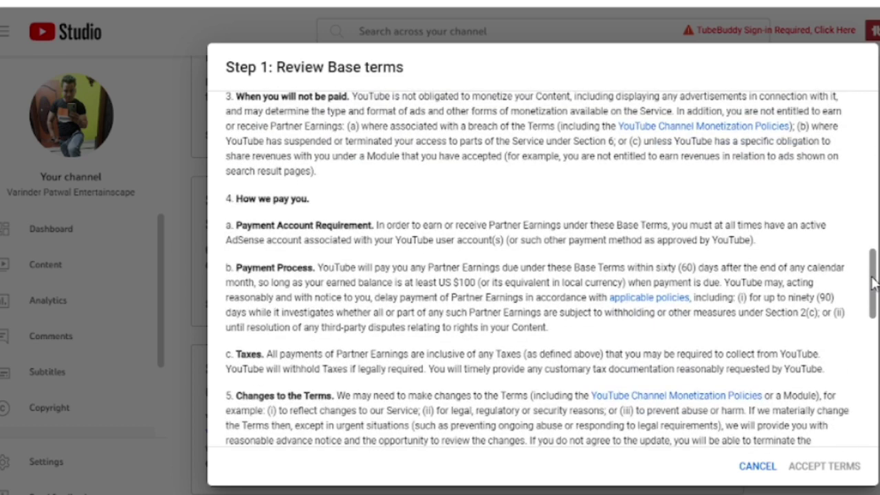
pyautogui.moveTo(873, 282); pyautogui.dragTo(871, 412)
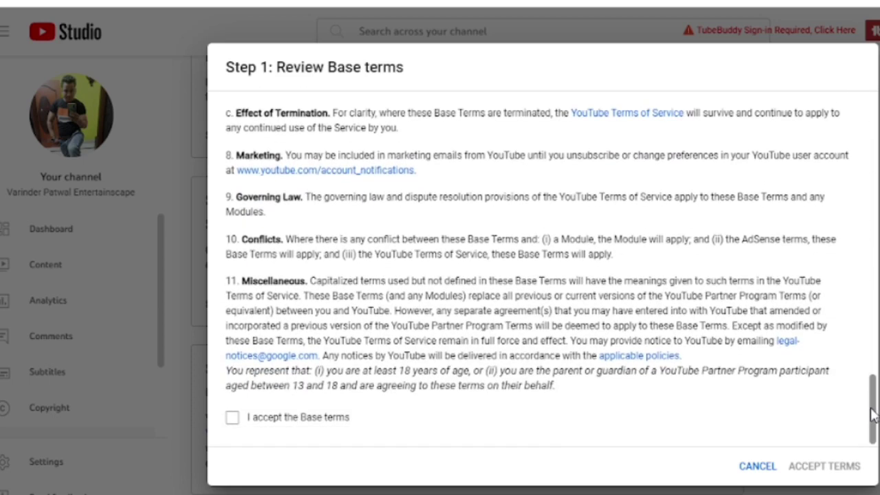
pyautogui.click(231, 419)
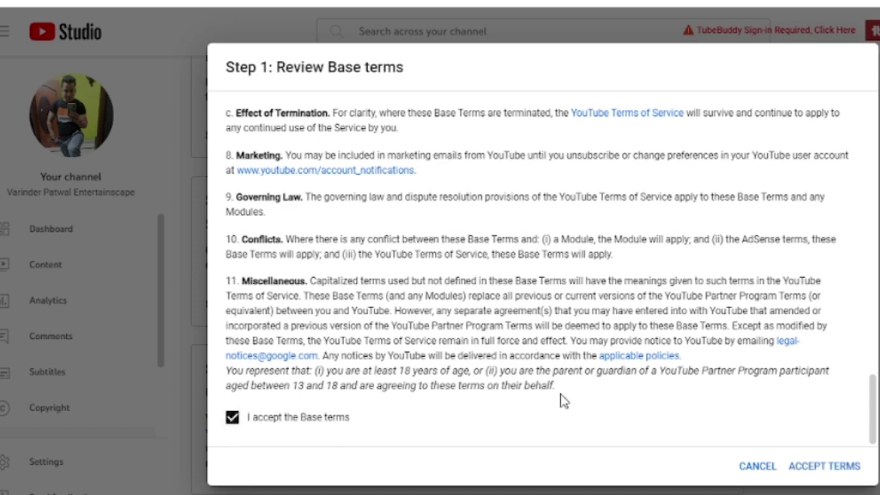
pyautogui.click(820, 469)
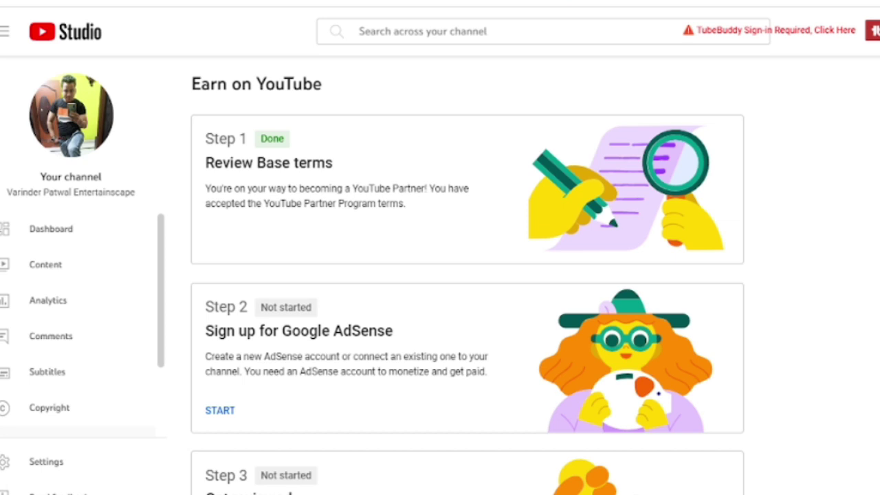
# - Start the Google AdSense sign-up, stating that there is no existing account, and continue to AdSense
pyautogui.click(220, 412)
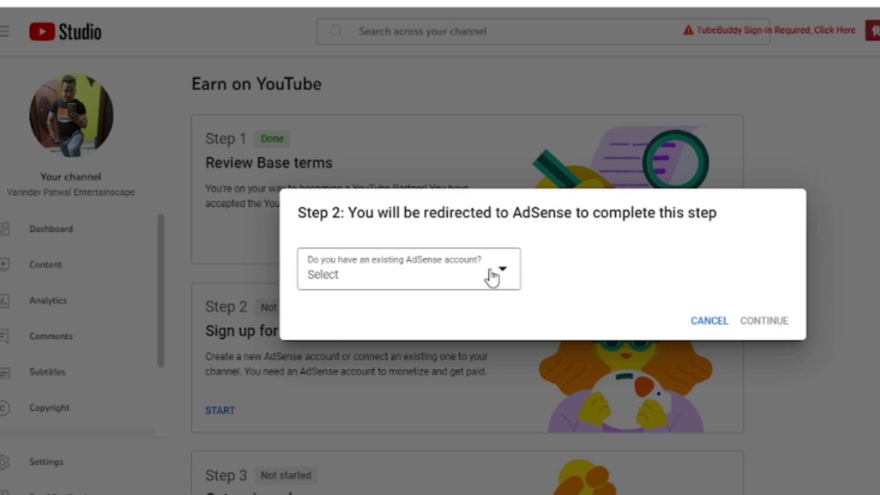
pyautogui.click(501, 273)
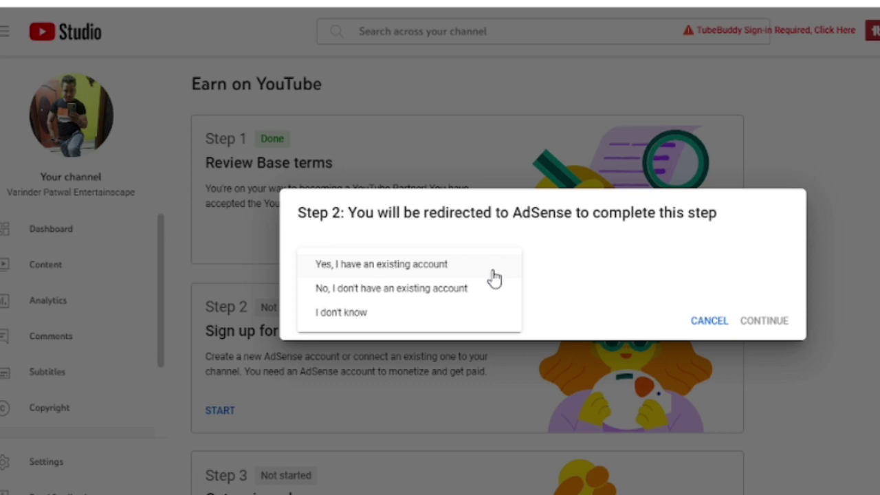
pyautogui.click(448, 290)
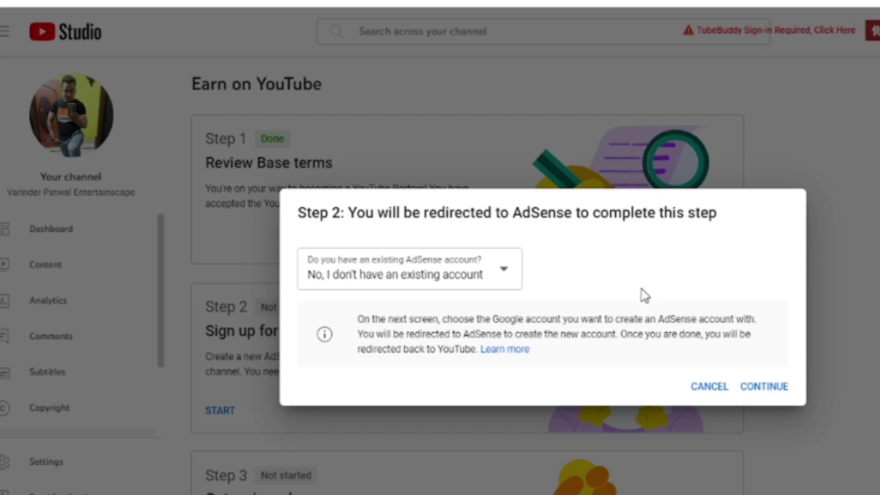
pyautogui.click(760, 386)
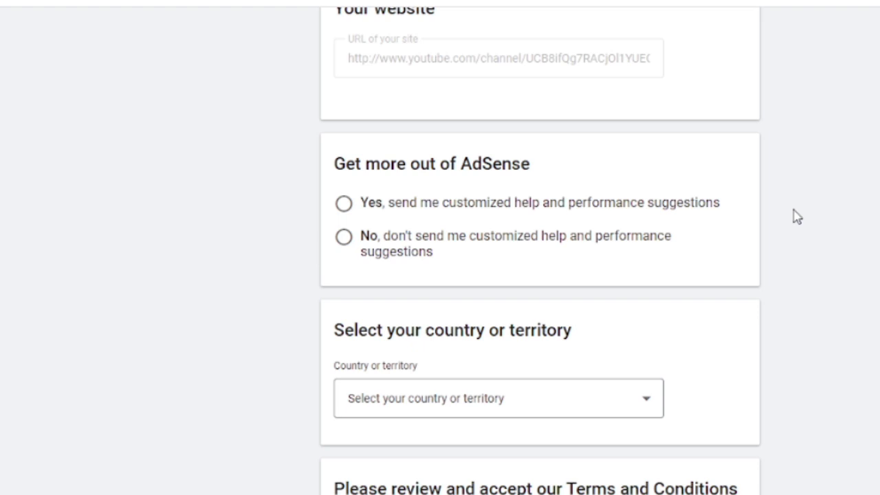
# - Opt in to customized help and performance suggestions and set the AdSense country to India
pyautogui.scroll(-3, 796, 216)
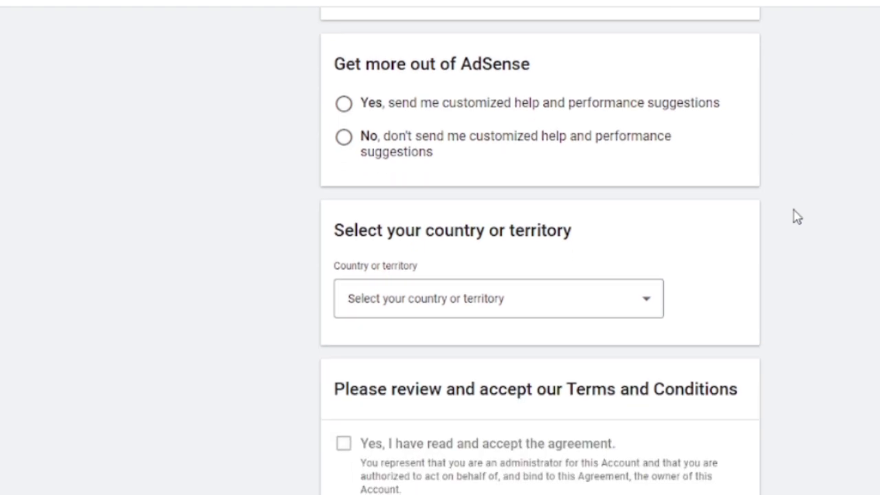
pyautogui.click(343, 103)
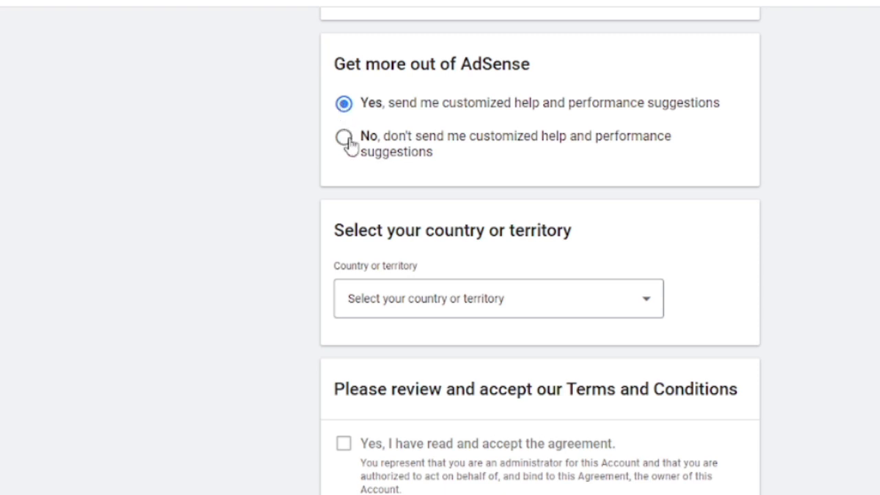
pyautogui.click(526, 305)
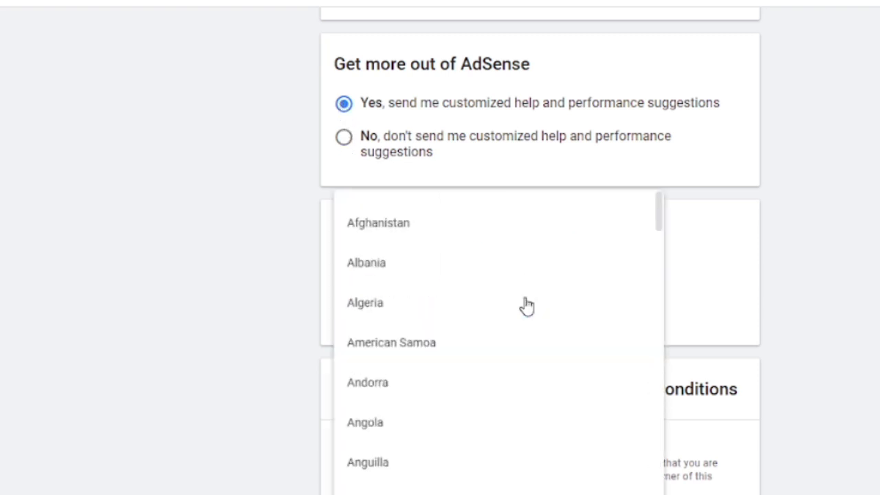
pyautogui.scroll(-20, 527, 305)
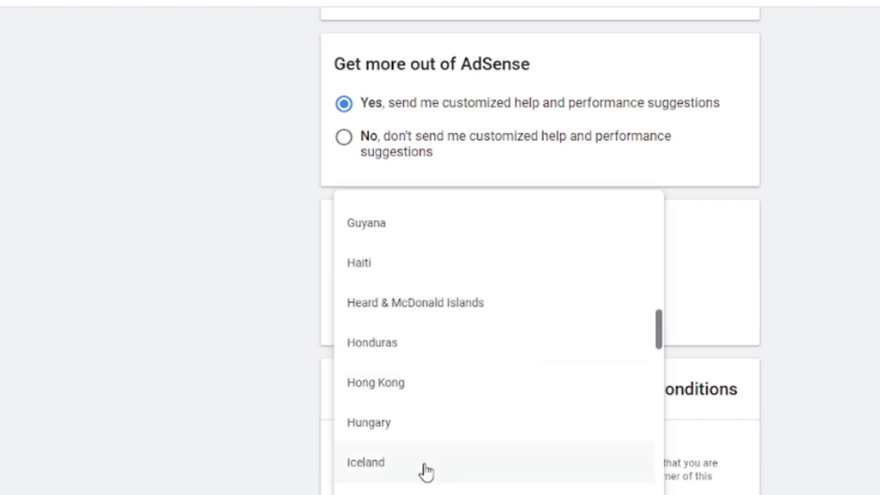
pyautogui.click(413, 489)
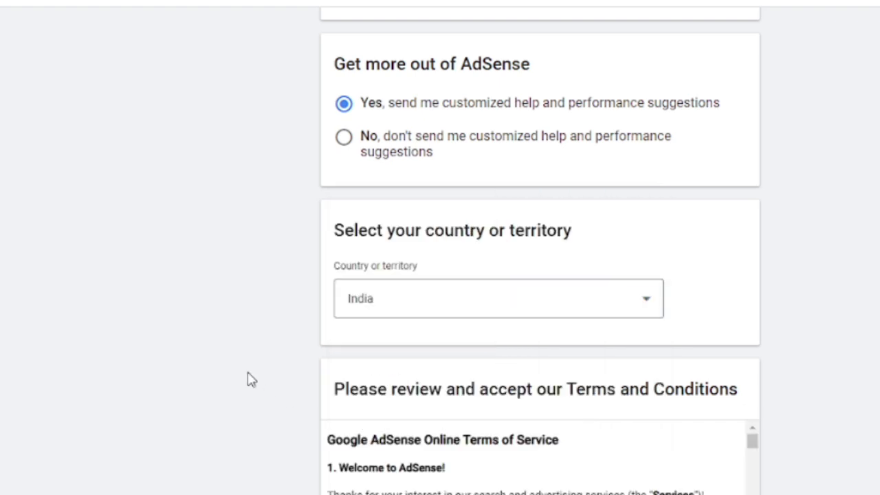
# - Accept the AdSense Terms and Conditions after reading to the end, and create the account, continuing back to YouTube
pyautogui.scroll(-3, 251, 379)
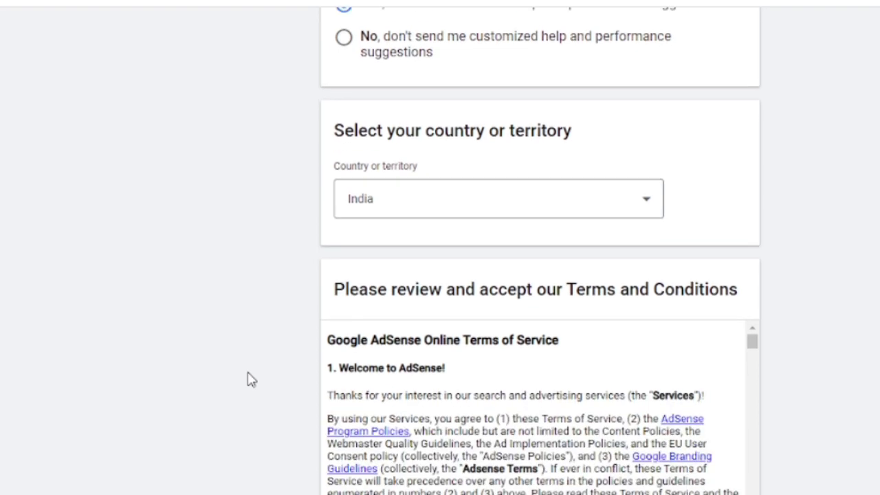
pyautogui.scroll(-3, 251, 379)
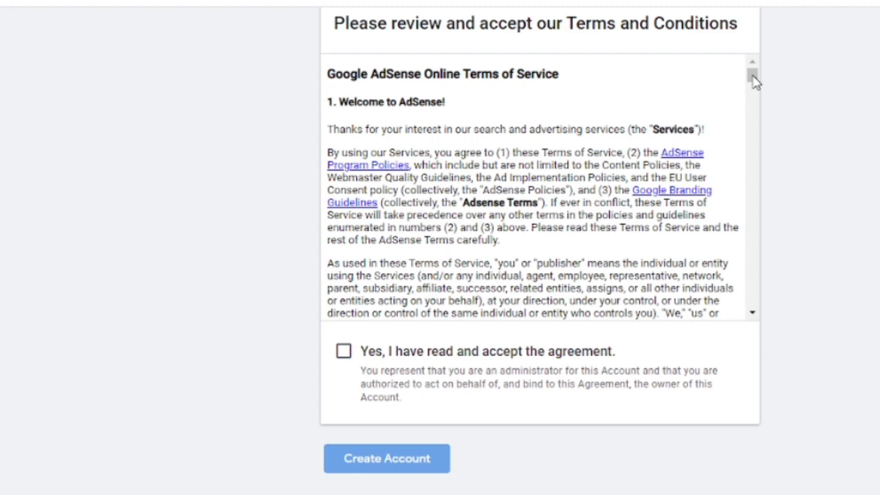
pyautogui.moveTo(754, 81); pyautogui.dragTo(756, 313)
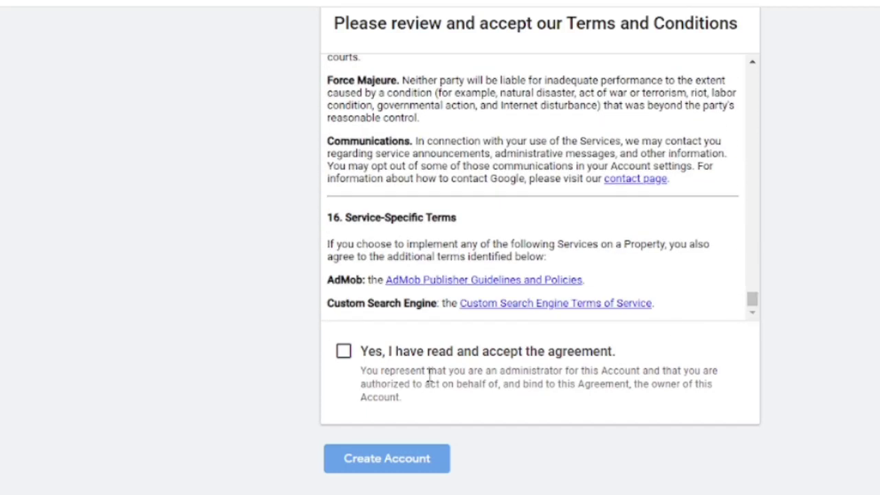
pyautogui.click(344, 351)
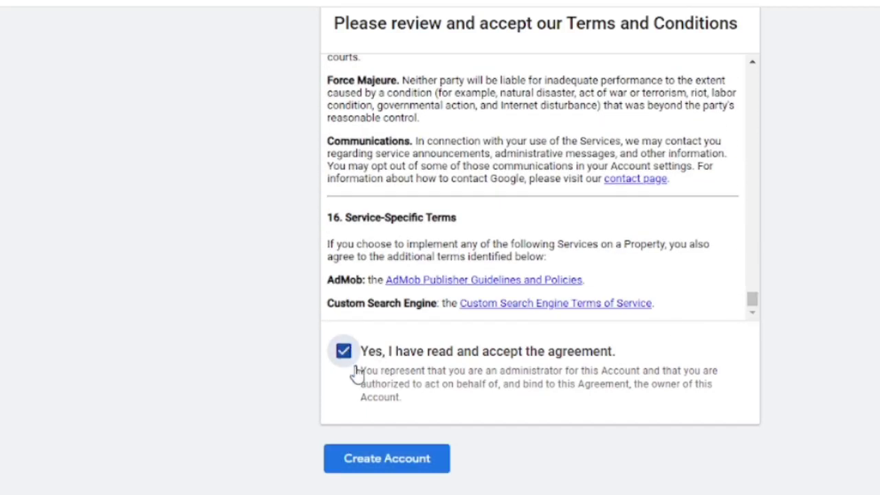
pyautogui.click(388, 457)
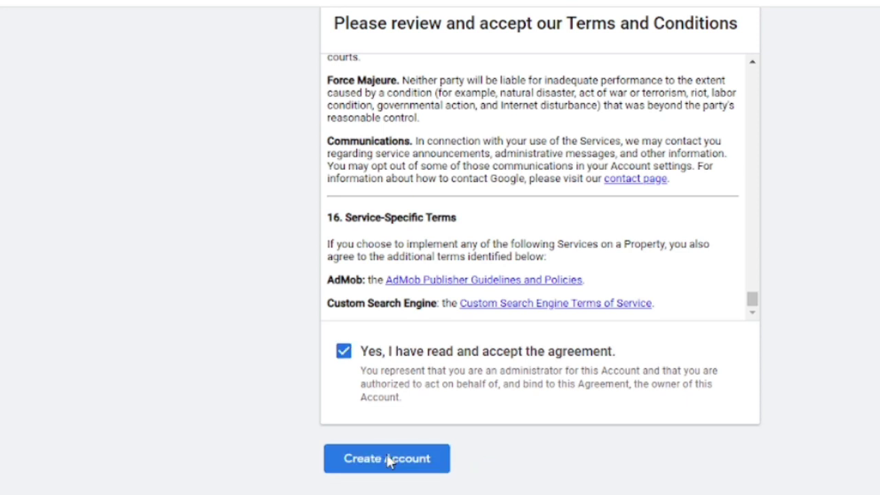
pyautogui.click(387, 458)
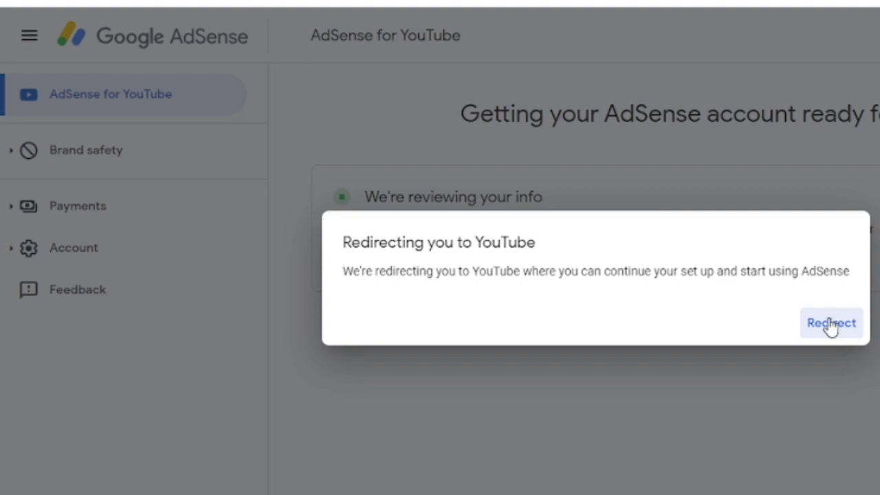
pyautogui.click(830, 324)
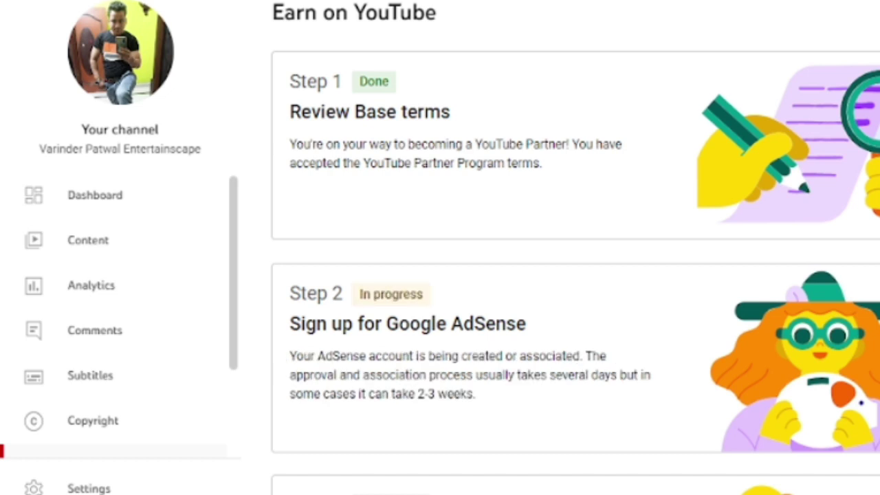
# - Review the remaining application steps on the Earn on YouTube page, below the Google AdSense sign-up
pyautogui.scroll(-2, 575, 275)
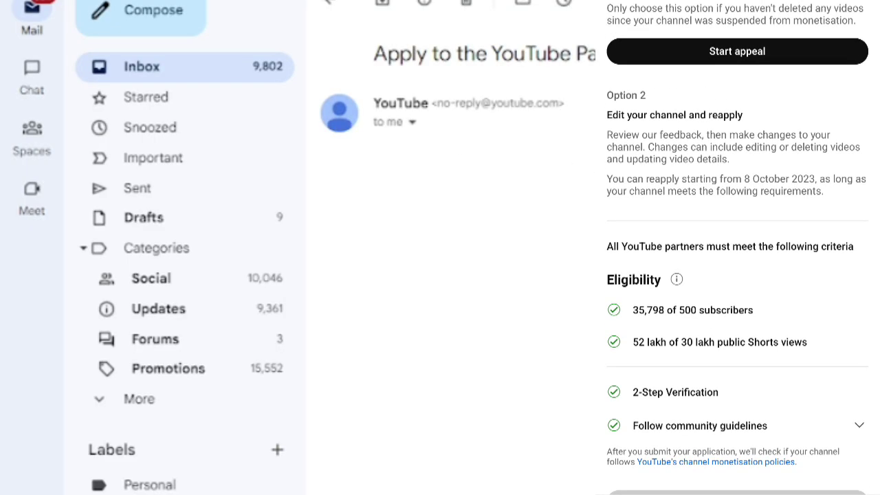
# - In Gmail, leave the open Partner Program application email and read through YouTube's email whose subject begins "Changes to your YouTube"
pyautogui.click(329, 5)
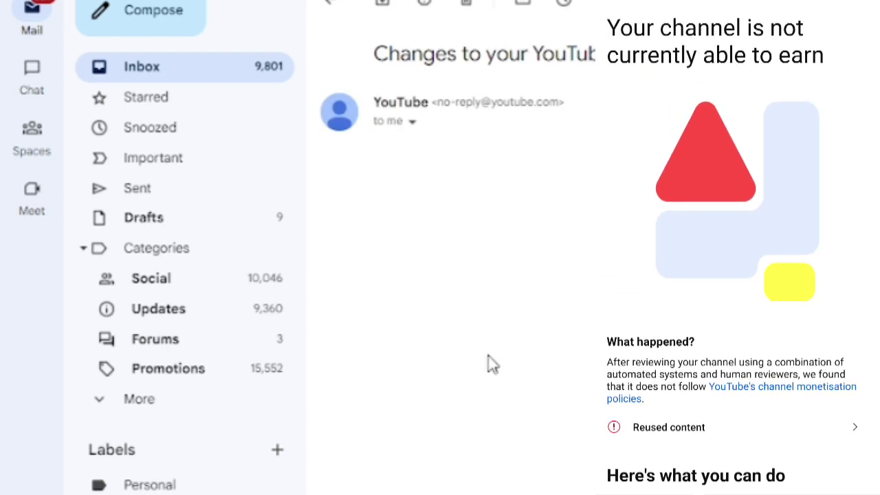
pyautogui.scroll(-3, 493, 364)
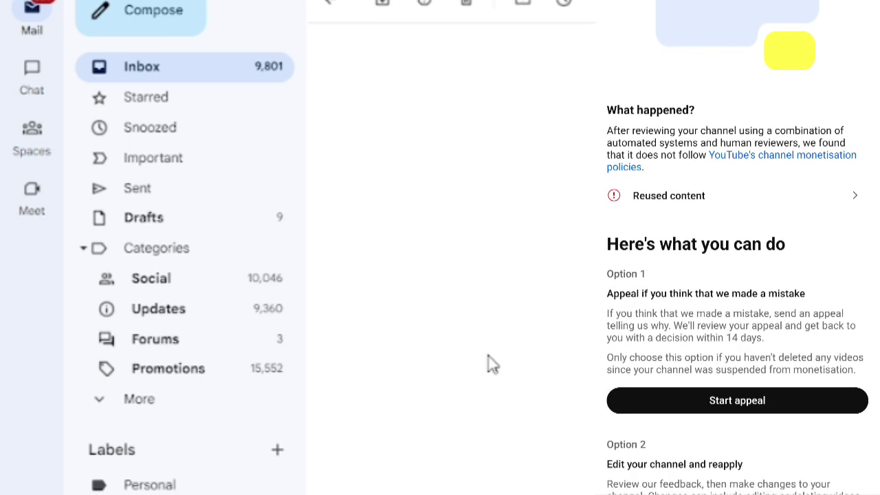
pyautogui.scroll(3, 492, 364)
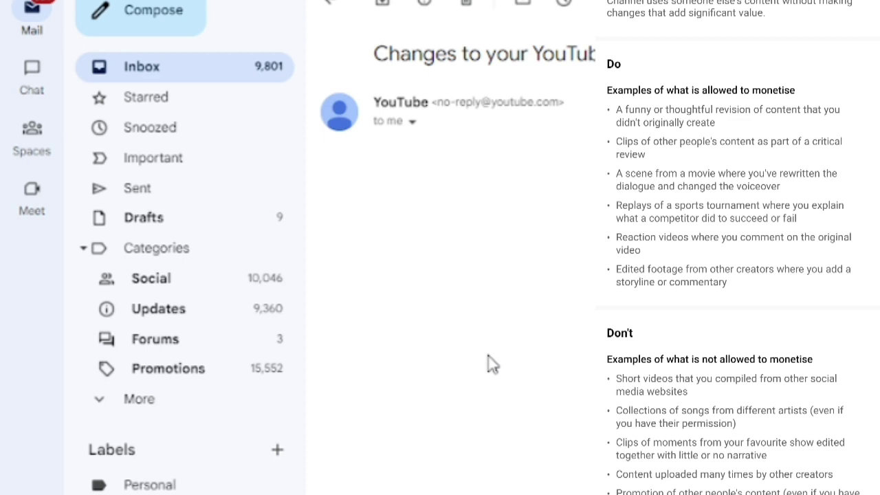
pyautogui.scroll(-2, 492, 364)
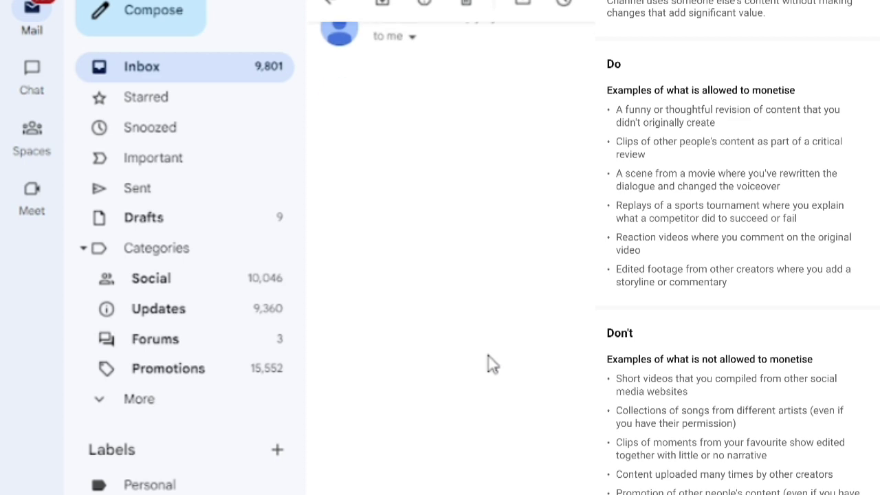
pyautogui.scroll(-1, 492, 364)
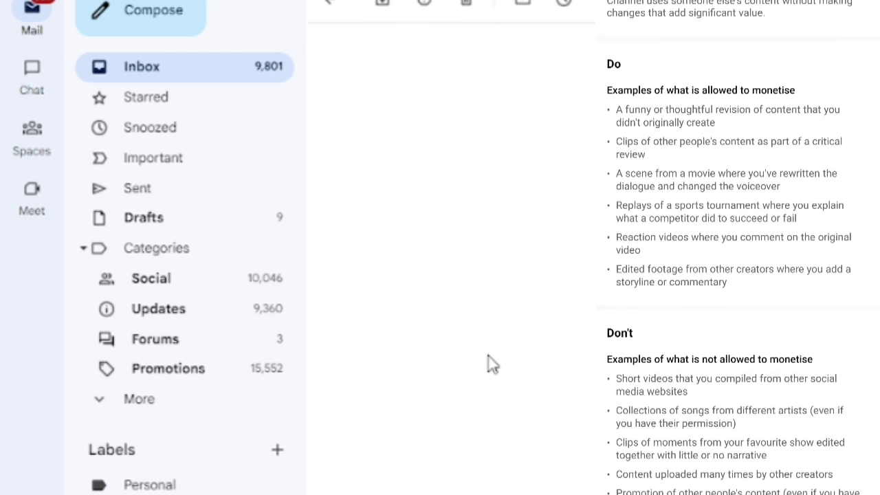